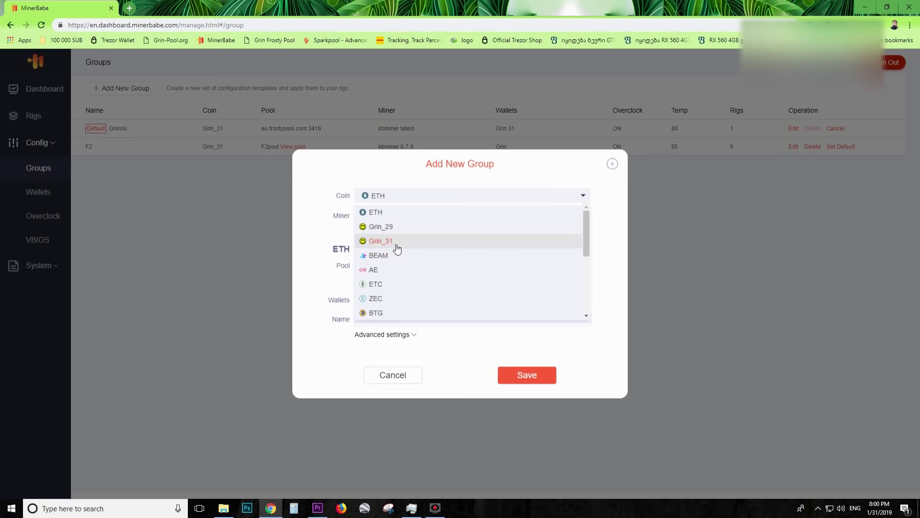
- Set the new group's coin to Grin_31 and its miner to the latest version of kbminer with Verify Difficulties enabled
left_click(397, 242)
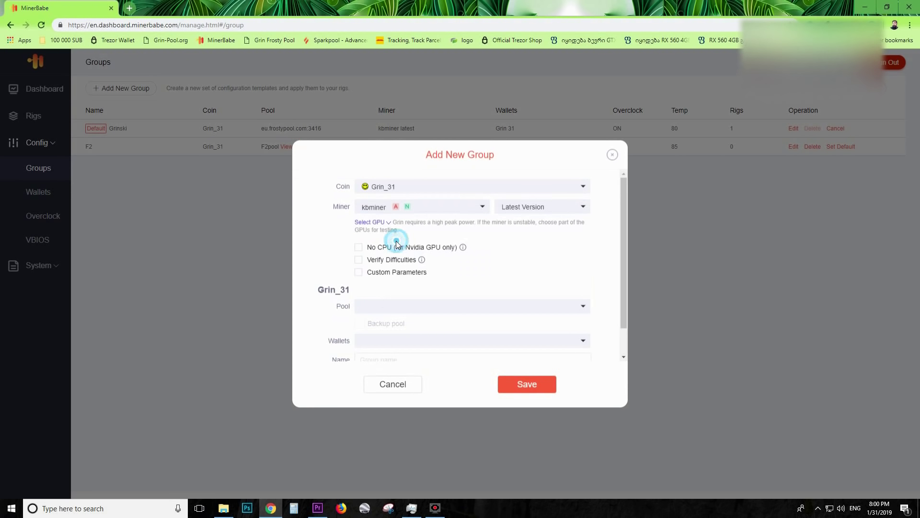
left_click(396, 208)
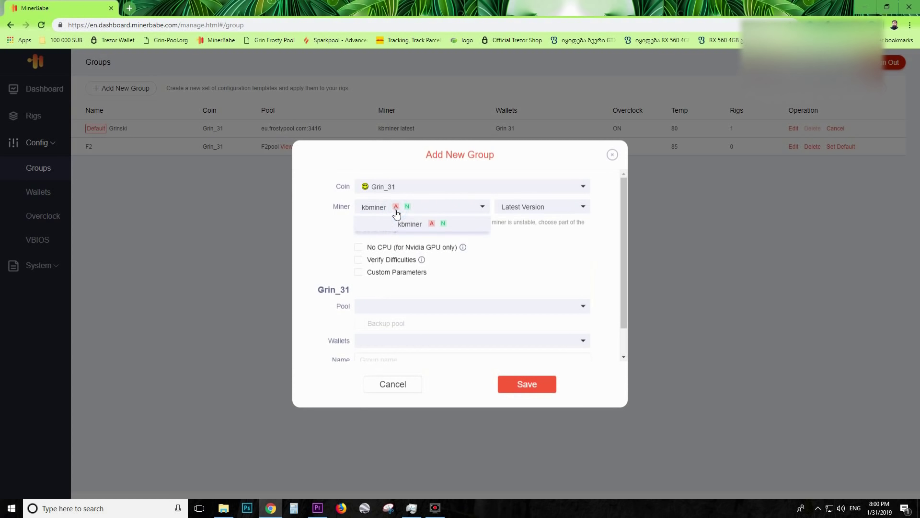
left_click(427, 224)
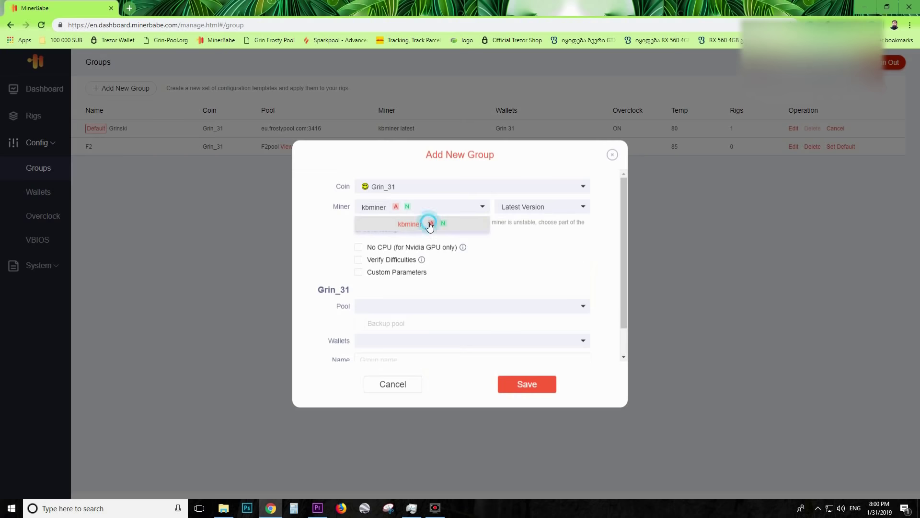
left_click(519, 211)
left_click(544, 224)
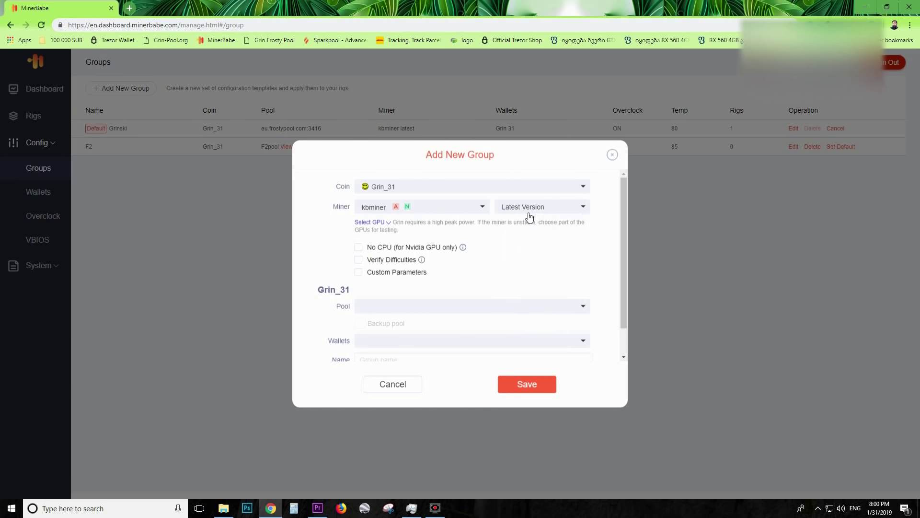
left_click(396, 263)
- Choose F2pool as the mining pool for the new Grin_31 group
scroll(550, 273, "down", 2)
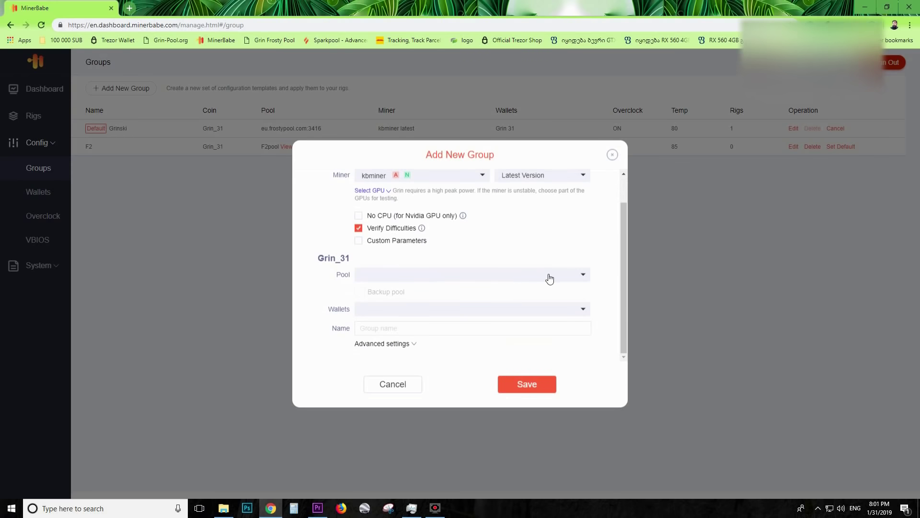
left_click(494, 281)
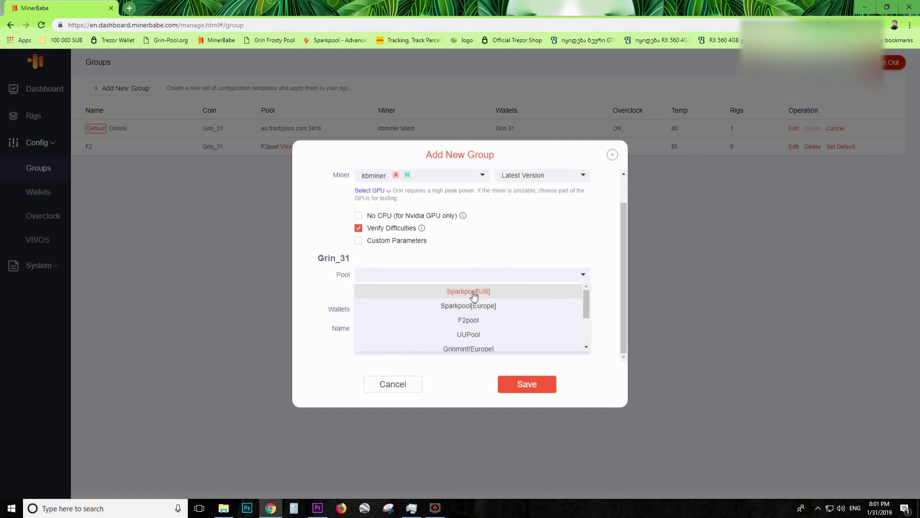
scroll(472, 300, "down", 2)
scroll(468, 331, "up", 3)
left_click(485, 266)
left_click(460, 274)
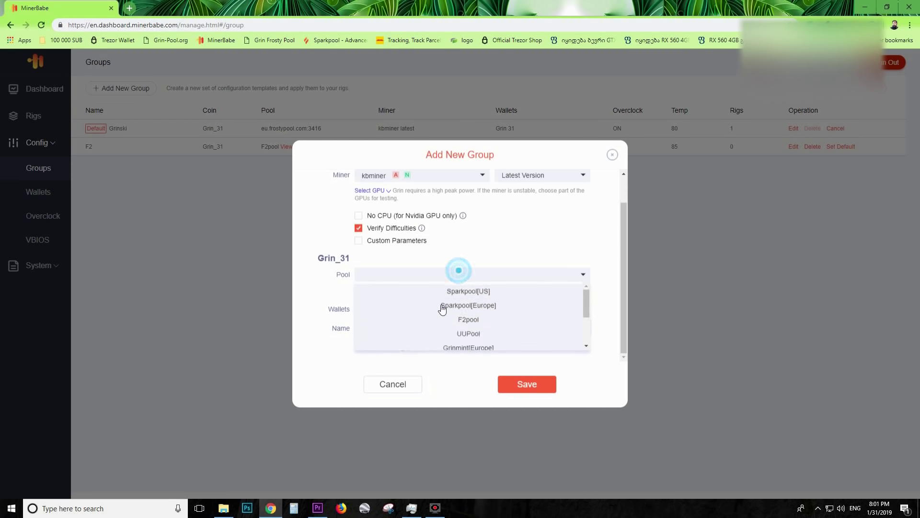
left_click(476, 321)
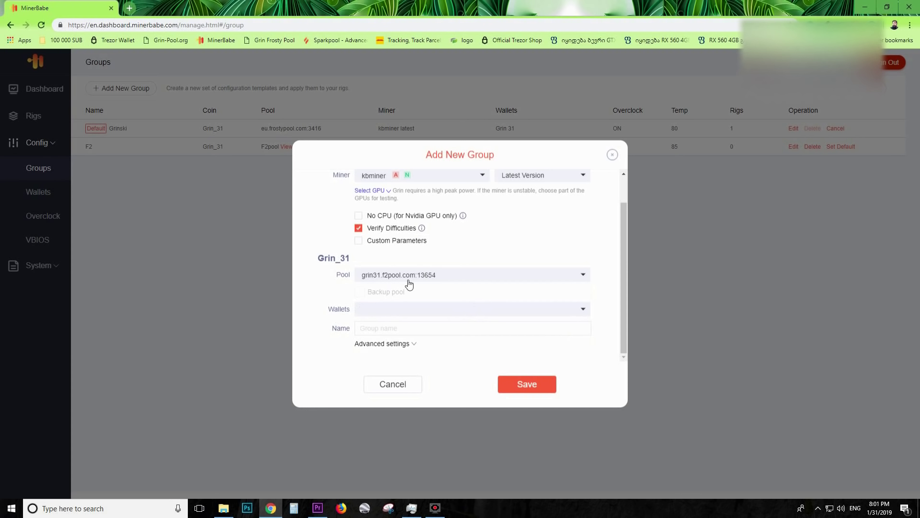
- Assign the last Grin 31 wallet in the list to the new group
left_click(397, 312)
left_click(432, 312)
left_click(494, 312)
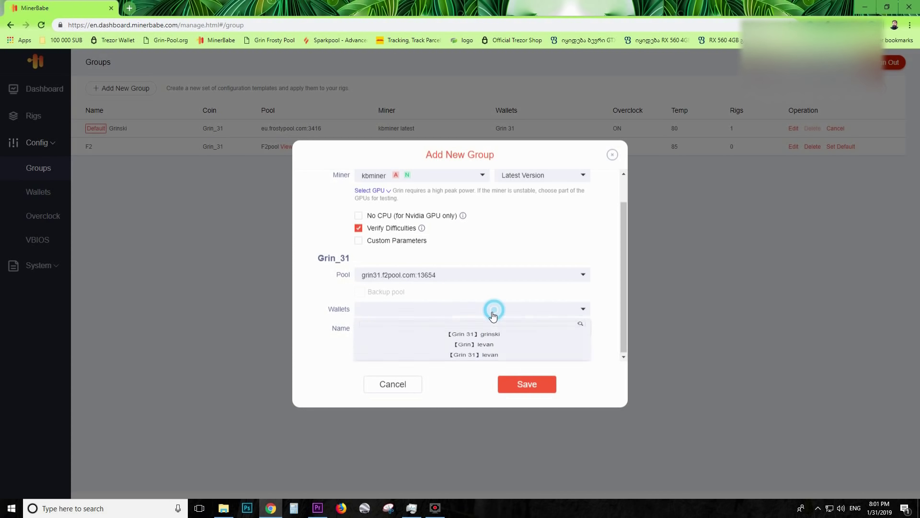
scroll(477, 353, "down", 1)
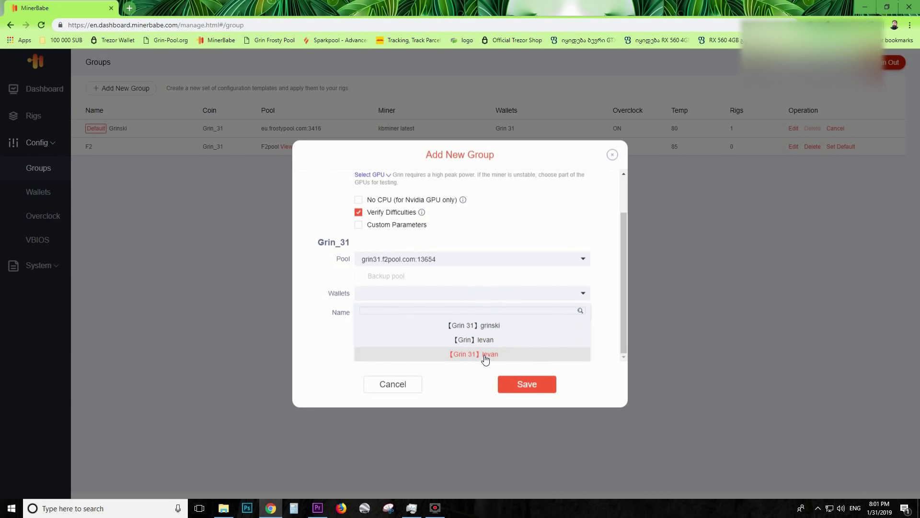
left_click(486, 356)
- Name the new group F2 pool and save it
left_click(389, 327)
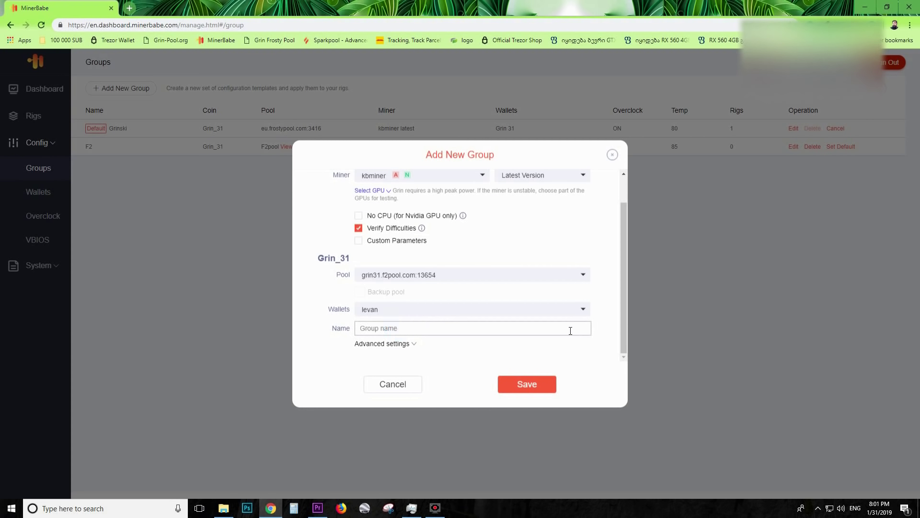
type("F2")
left_click(545, 389)
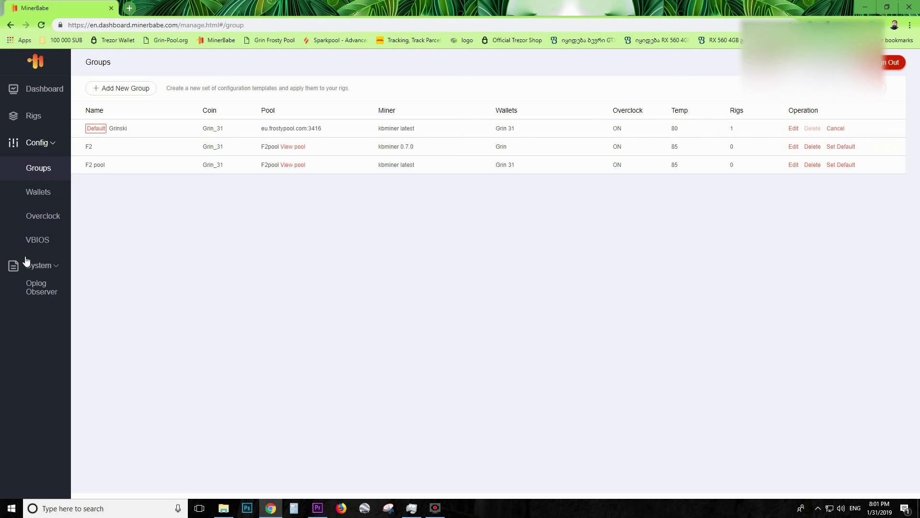
- Open the rig list and try to assign the TEST1 rig to the F2 pool group
left_click(33, 117)
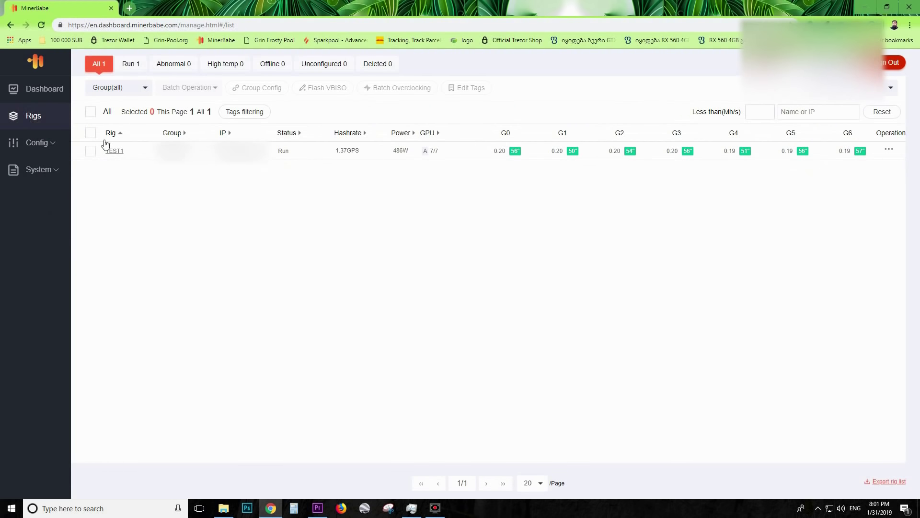
left_click(90, 151)
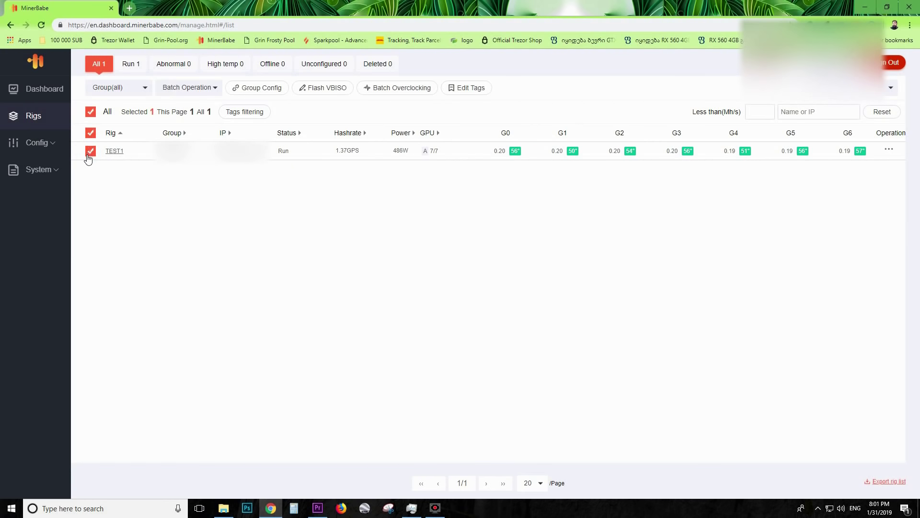
left_click(250, 91)
left_click(401, 285)
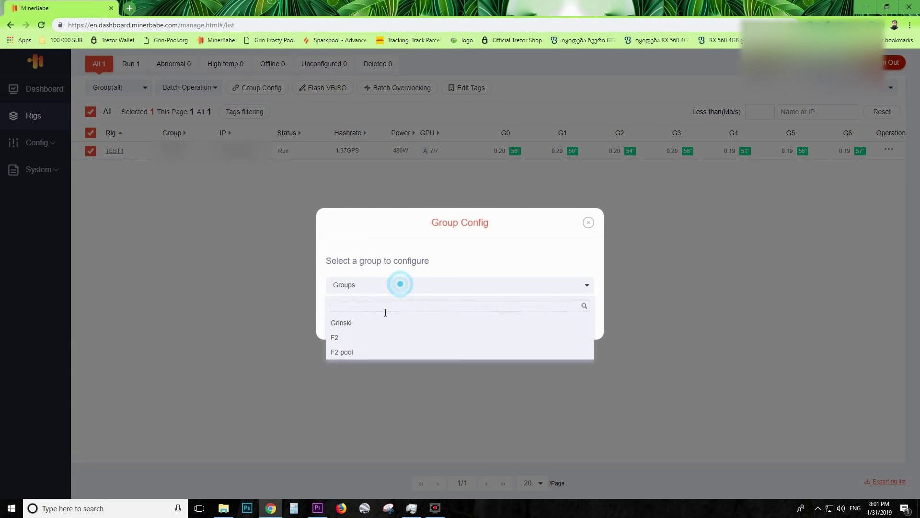
left_click(342, 352)
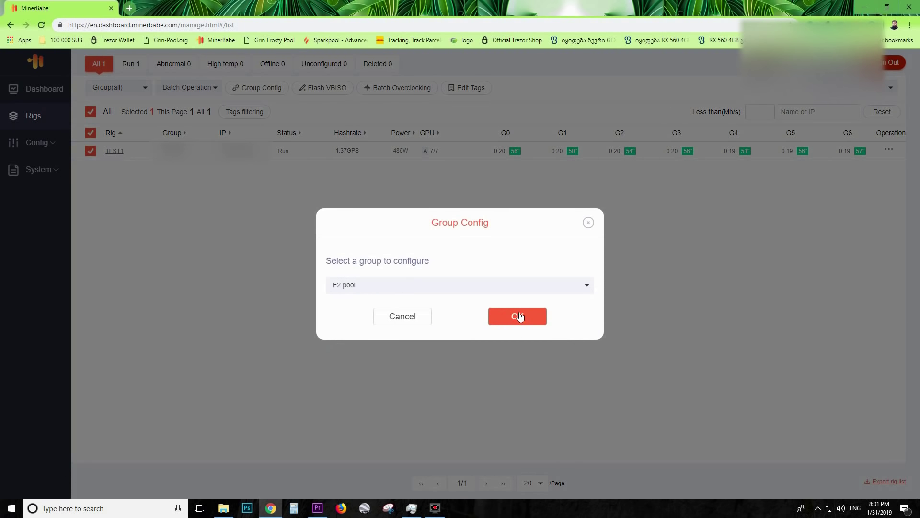
left_click(589, 224)
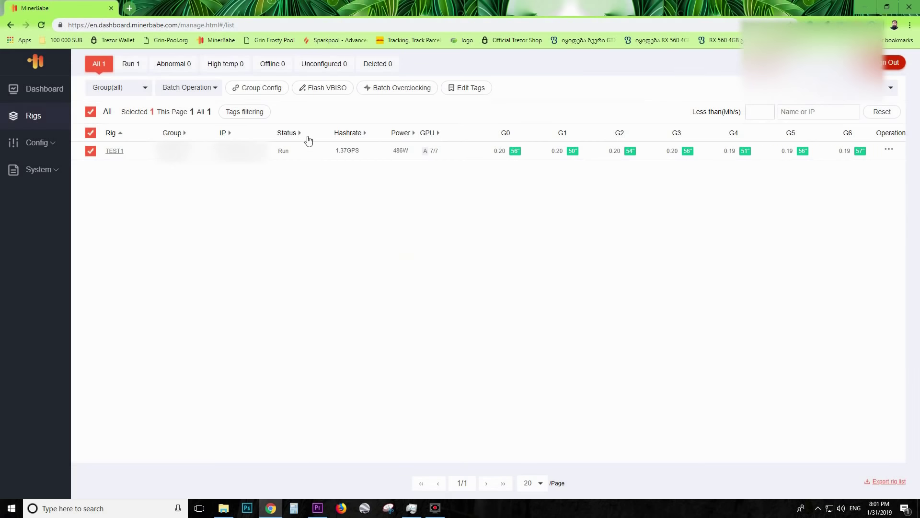
left_click(60, 150)
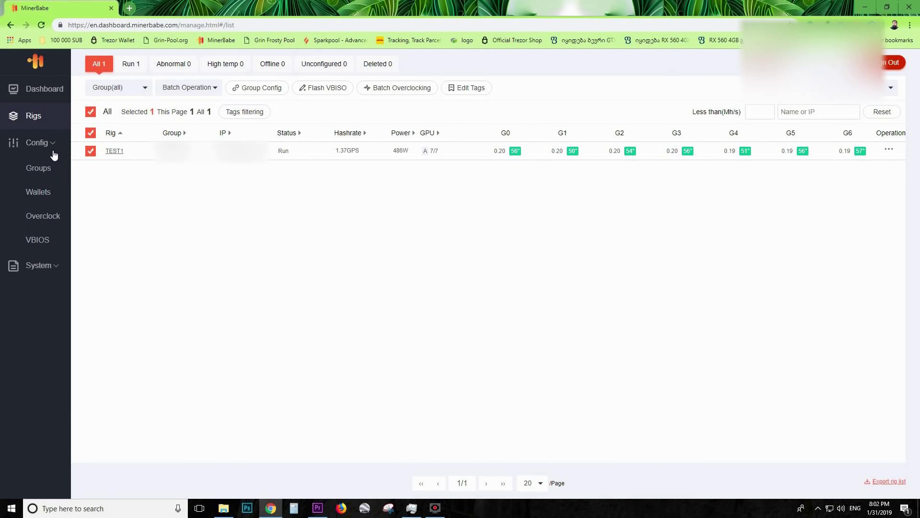
left_click(54, 154)
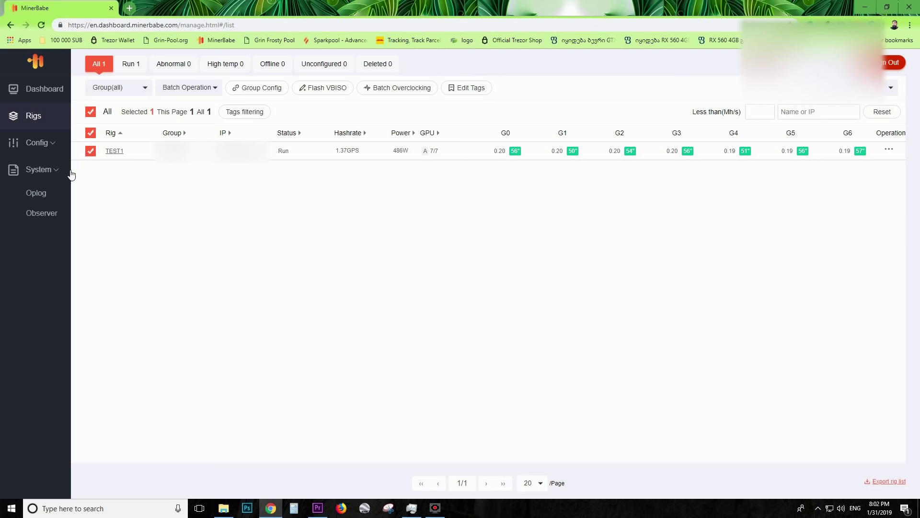
left_click(88, 152)
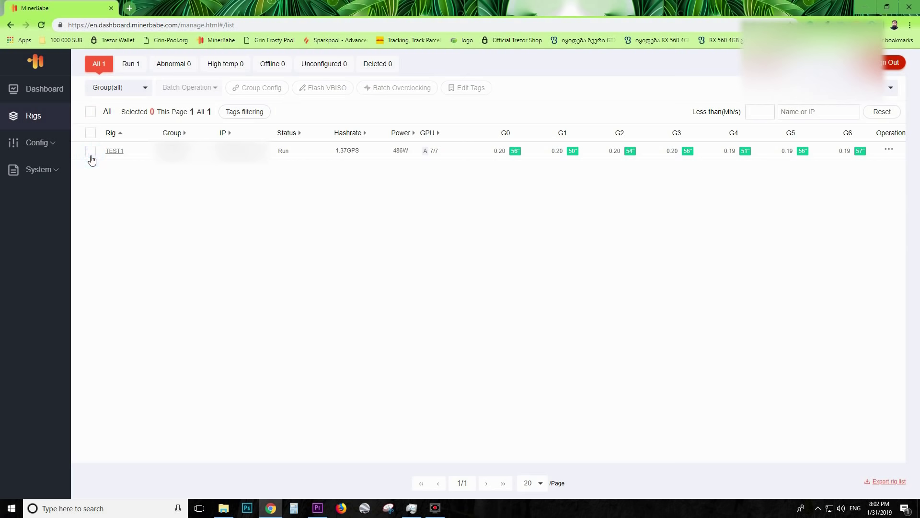
- Open the TEST1 rig's mining info and examine its Joint and Single overclock settings without changing them
left_click(115, 152)
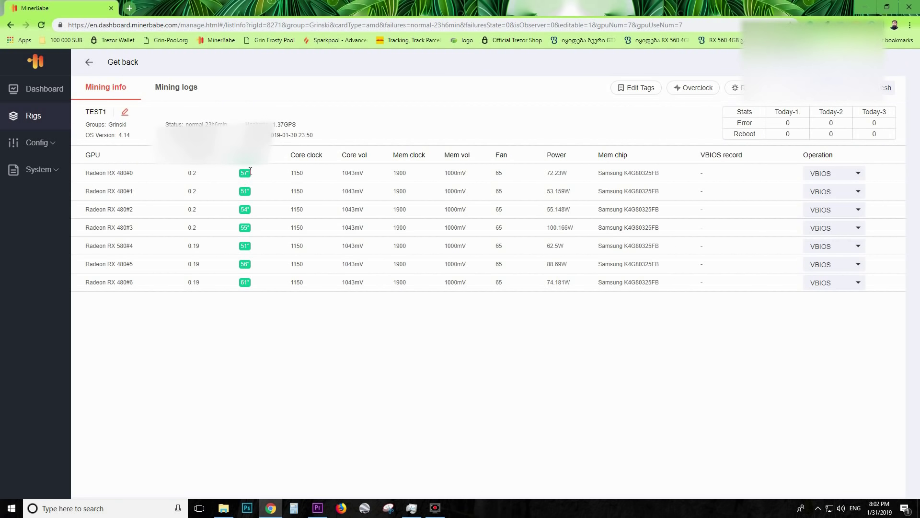
left_click(698, 88)
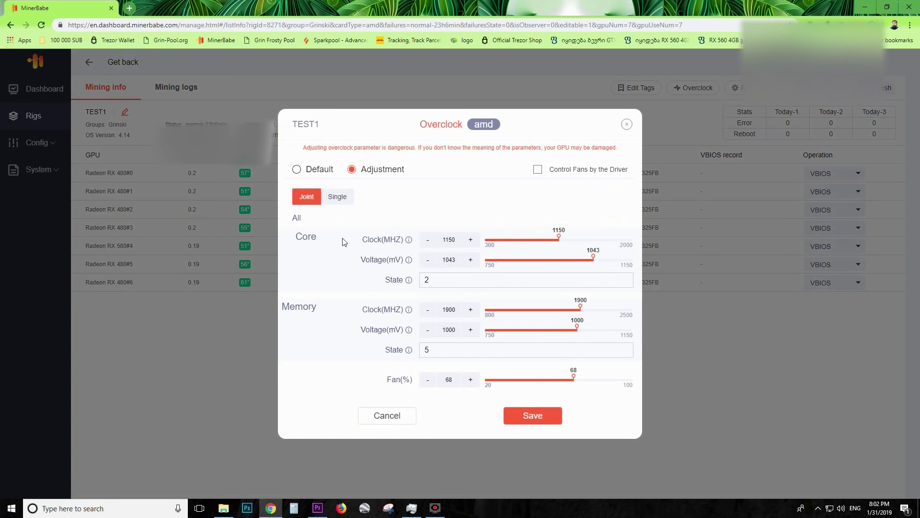
left_click(337, 197)
left_click(309, 181)
left_click(349, 198)
left_click(313, 193)
left_click(400, 416)
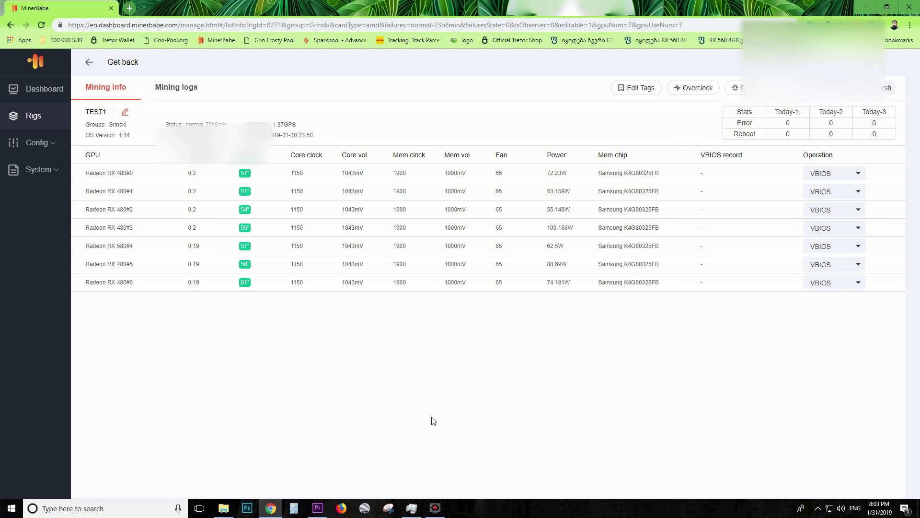
- Examine the VBIOS flashing options for GPU Radeon RX 480#0 and the hashrates of the rig's GPUs
mouse_move(836, 173)
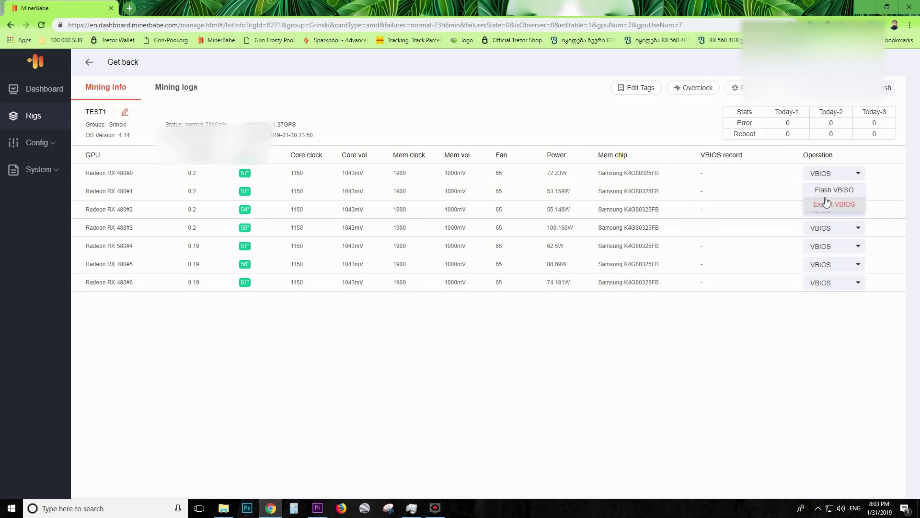
left_click(855, 191)
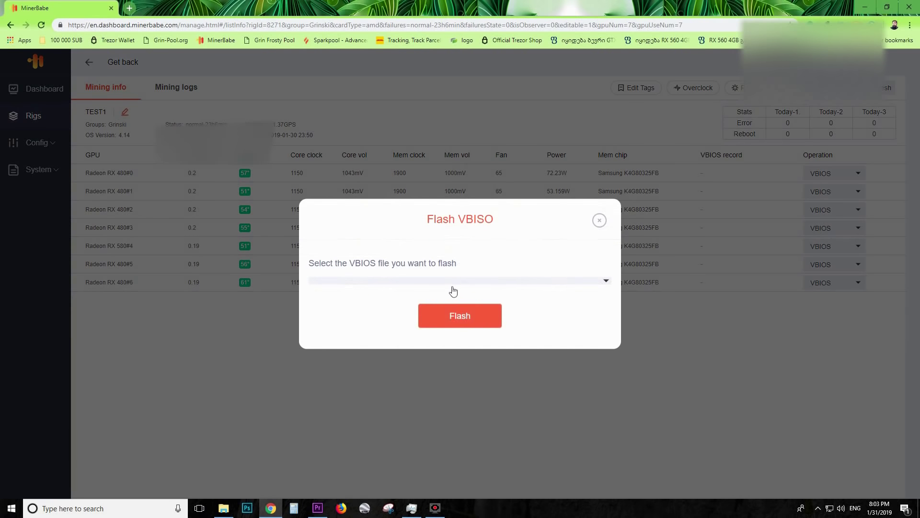
left_click(597, 281)
left_click(599, 221)
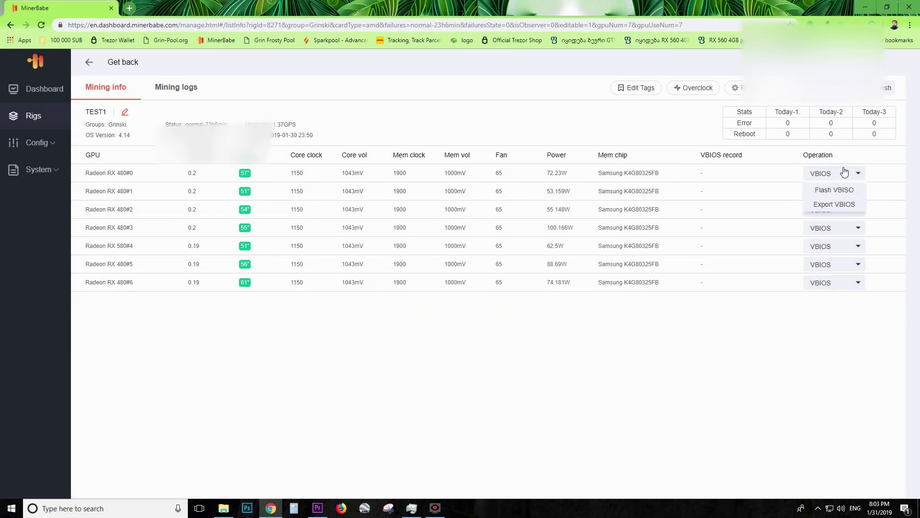
mouse_move(835, 210)
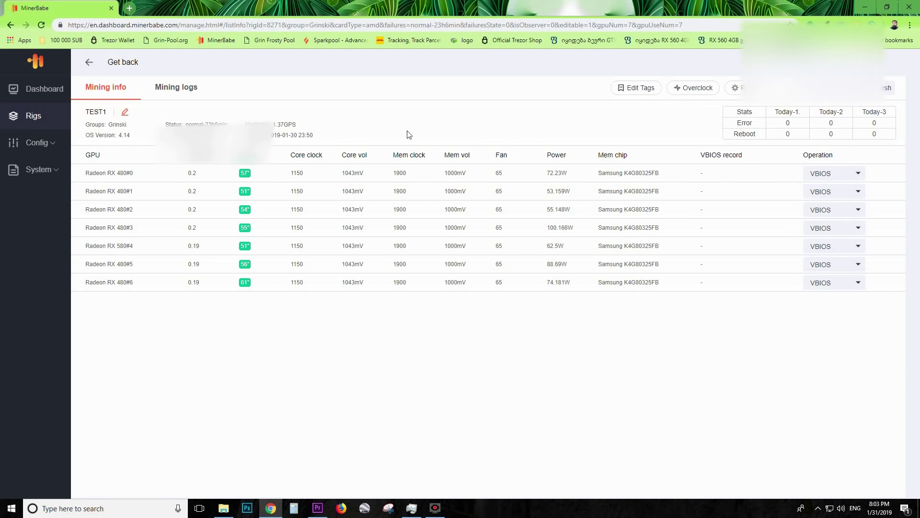
left_click_drag(186, 173, 214, 288)
left_click(222, 356)
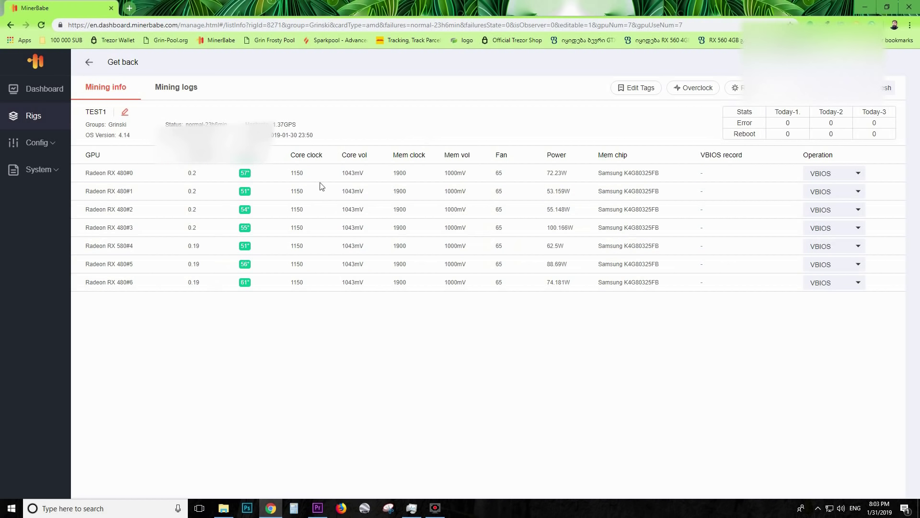